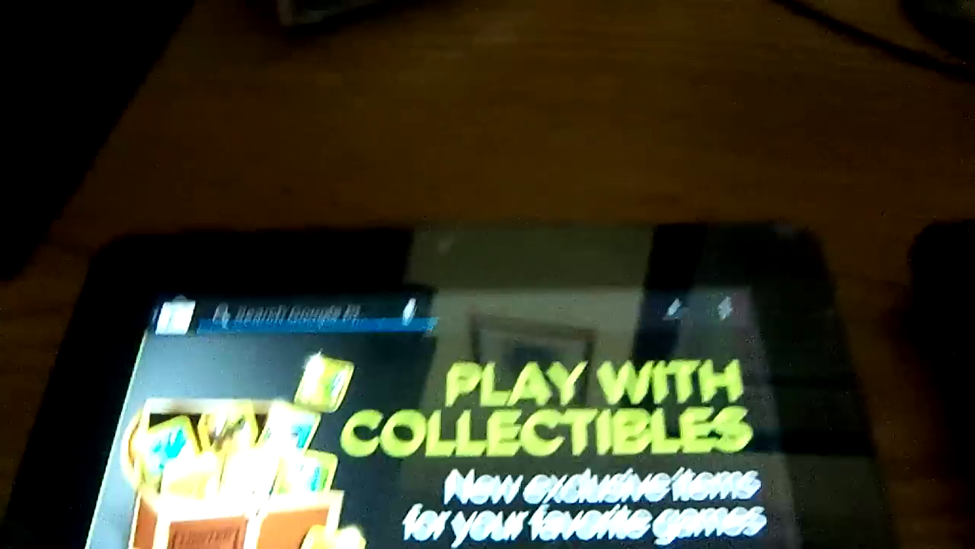
pyautogui.write('faceb')
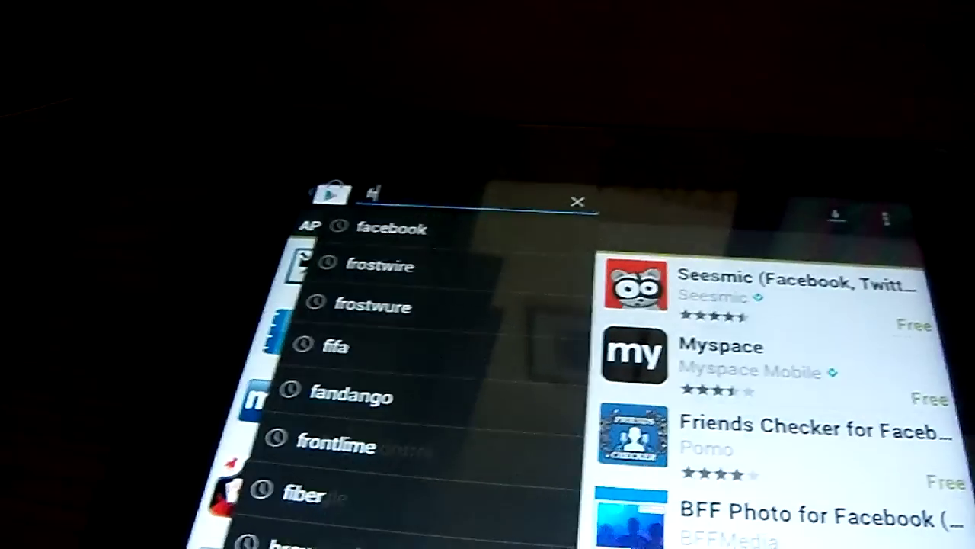
pyautogui.write('rostw')
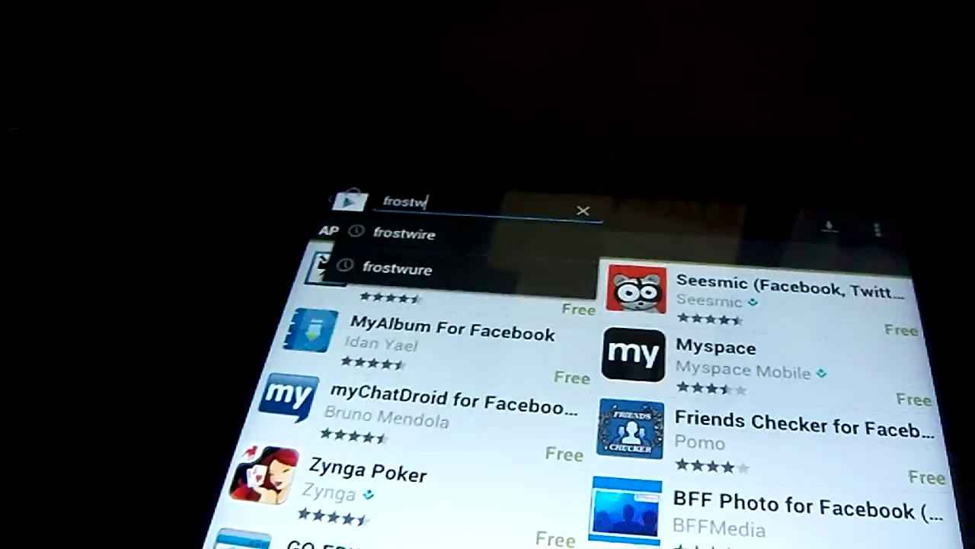
pyautogui.write('ire')
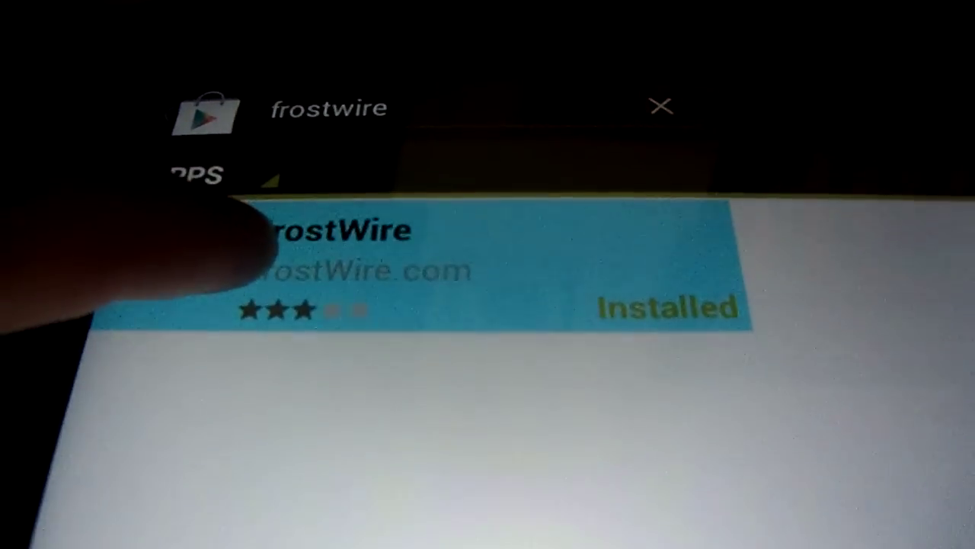
# - View FrostWire's Play Store details and swipe to another listing screenshot
pyautogui.click(427, 265)
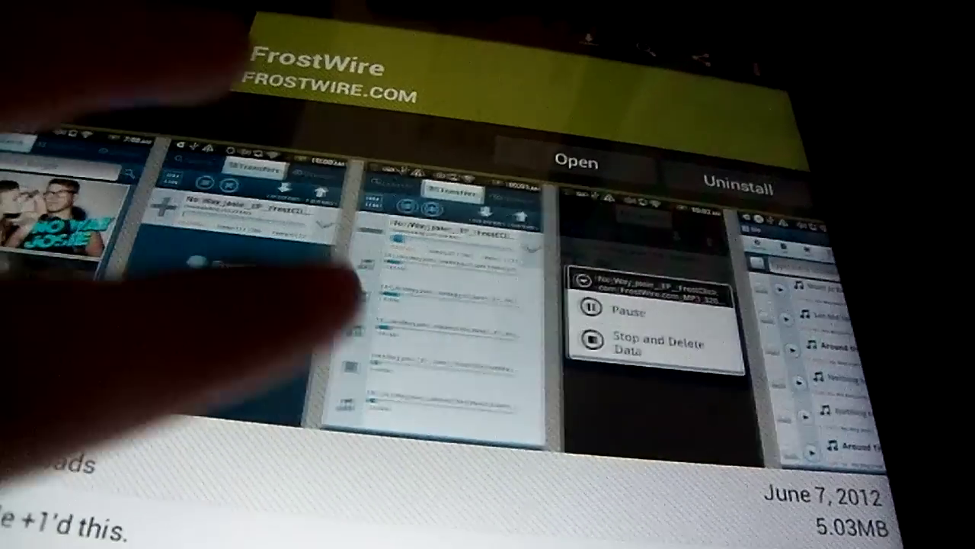
pyautogui.moveTo(289, 320); pyautogui.dragTo(115, 320)
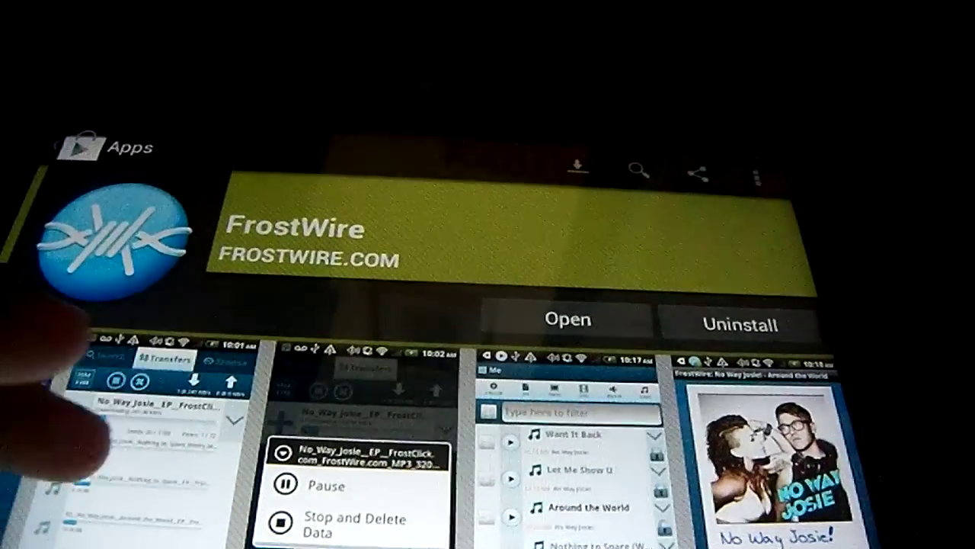
pyautogui.moveTo(115, 427); pyautogui.dragTo(305, 427)
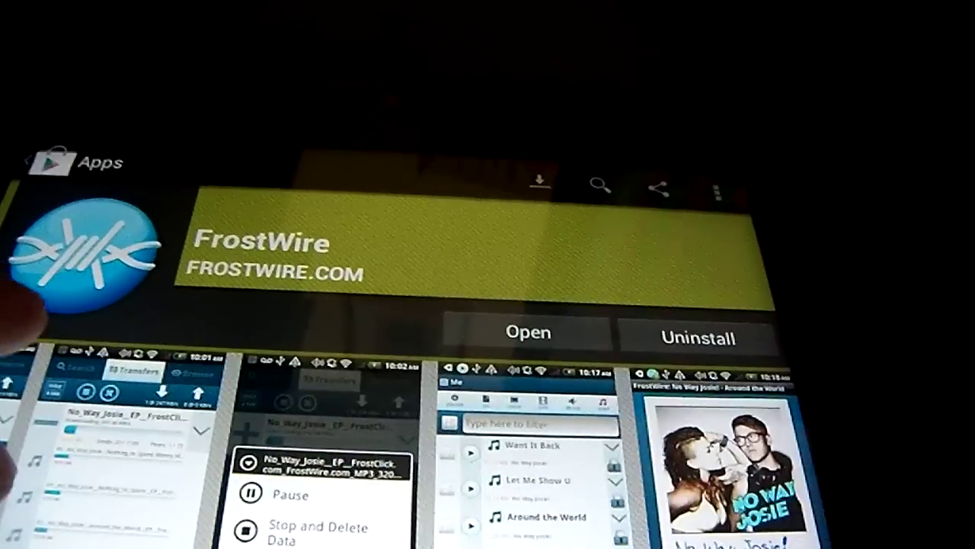
pyautogui.moveTo(152, 458); pyautogui.dragTo(365, 457)
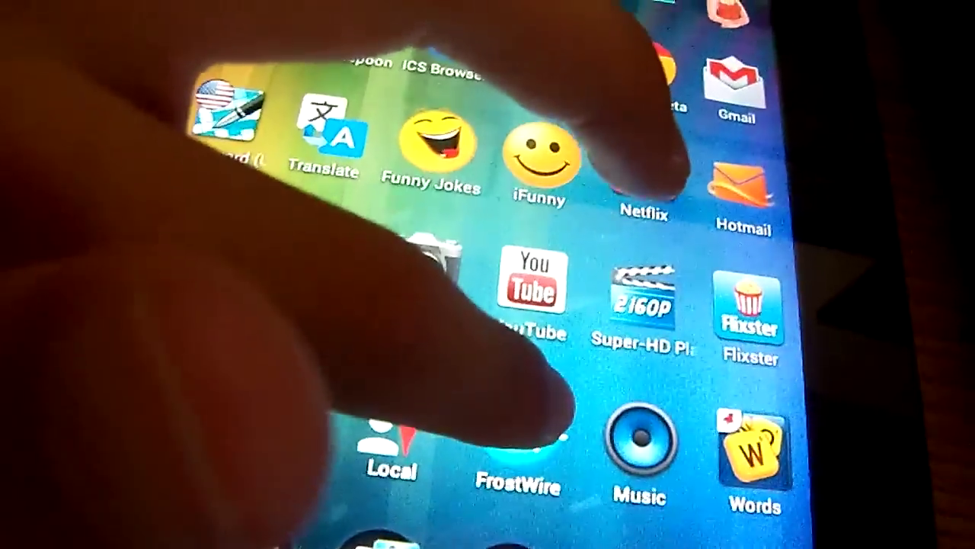
# - Launch FrostWire from its icon in the app drawer
pyautogui.click(526, 404)
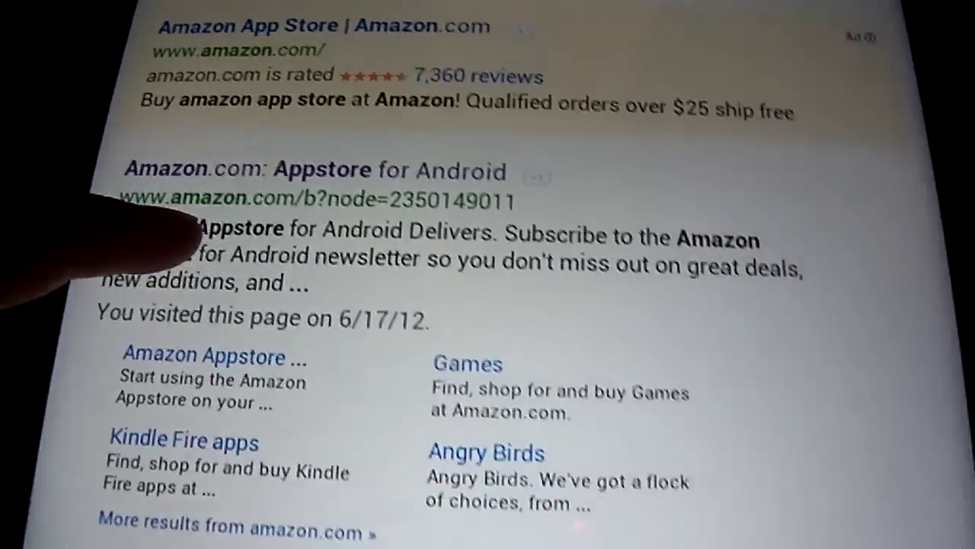
pyautogui.scroll(-5, 228, 305)
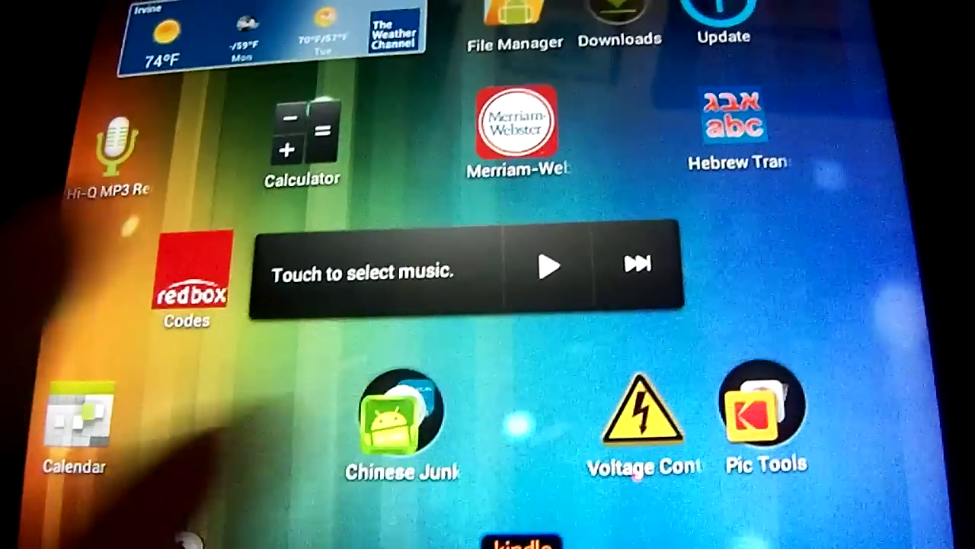
# - Reveal AppCenter, Onda Store and the Chinese guide app inside the Chinese Junk folder
pyautogui.click(400, 419)
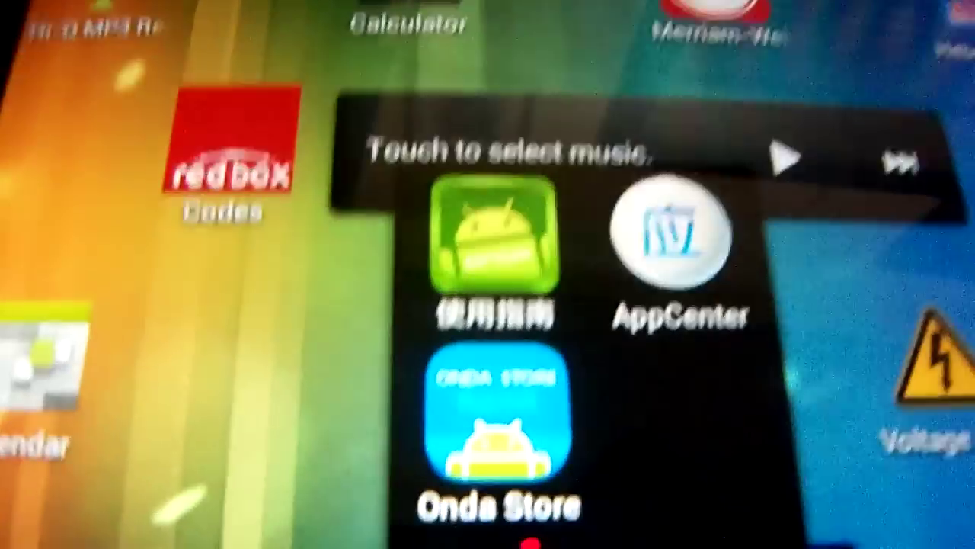